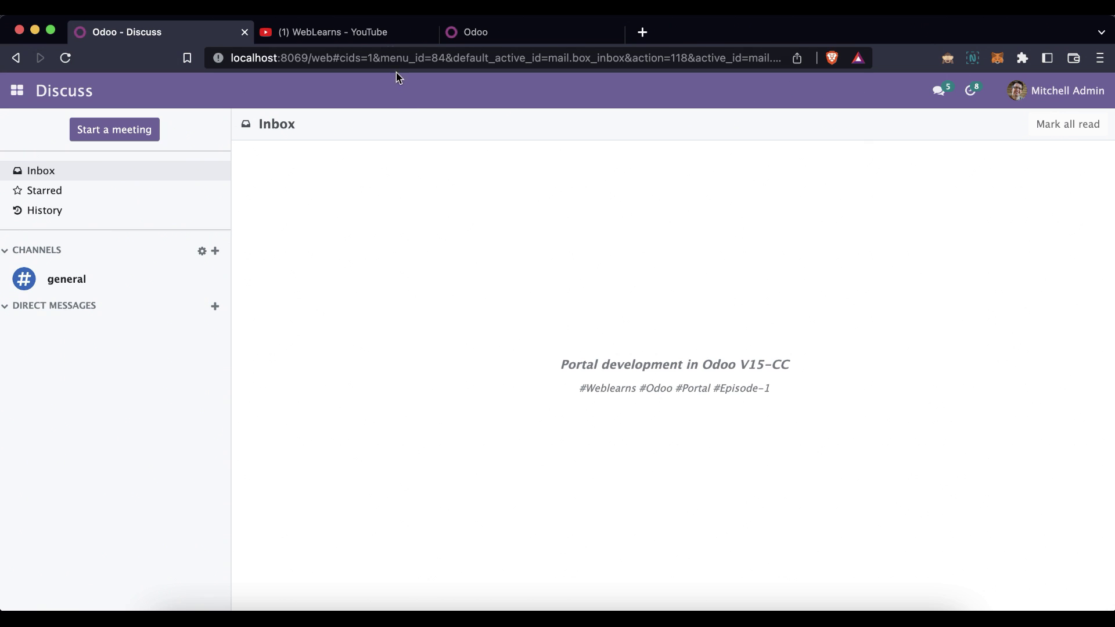
# Browse the WebLearns channel's playlists to the last ones in the Odoo Development row
pyautogui.click(383, 35)
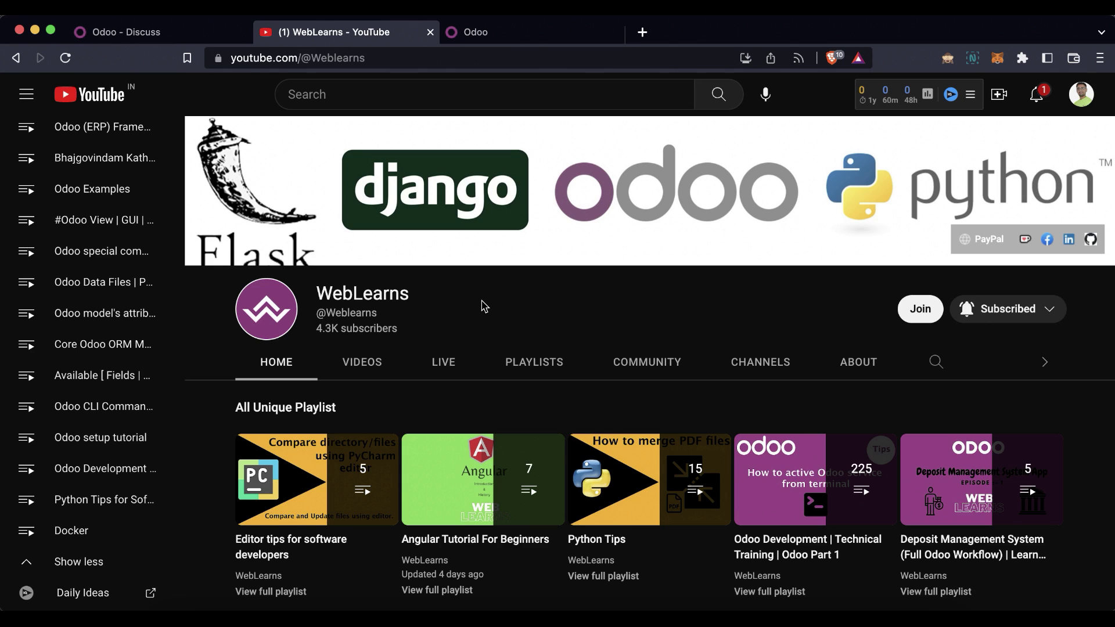
pyautogui.moveTo(409, 294); pyautogui.dragTo(327, 285)
pyautogui.click(503, 337)
pyautogui.click(533, 364)
pyautogui.scroll(-8, 481, 487)
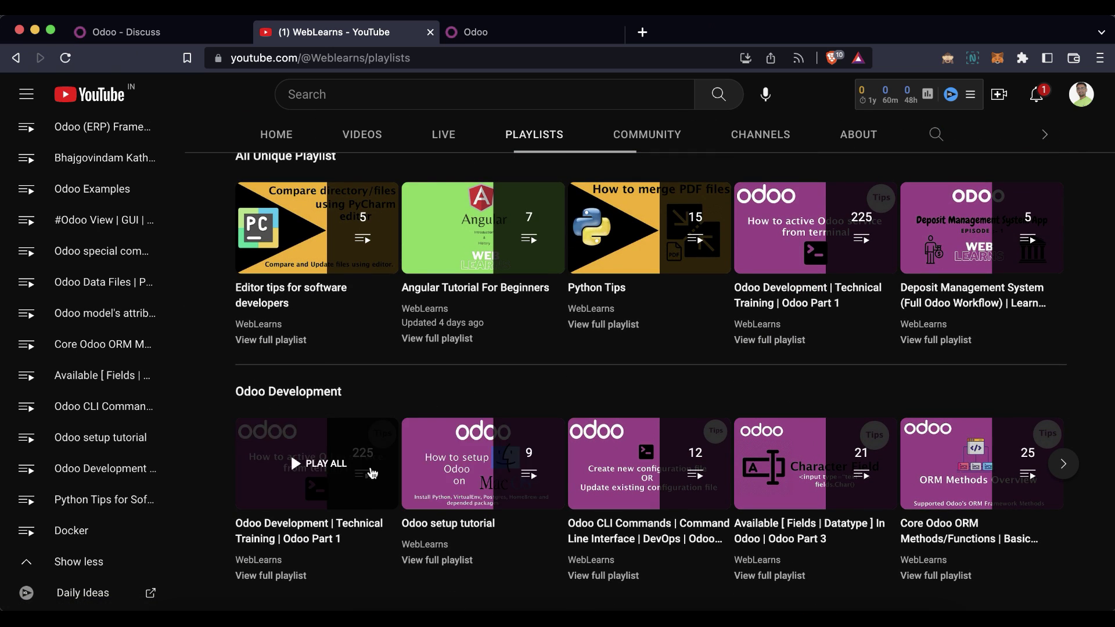
pyautogui.moveTo(995, 471)
pyautogui.click(1063, 464)
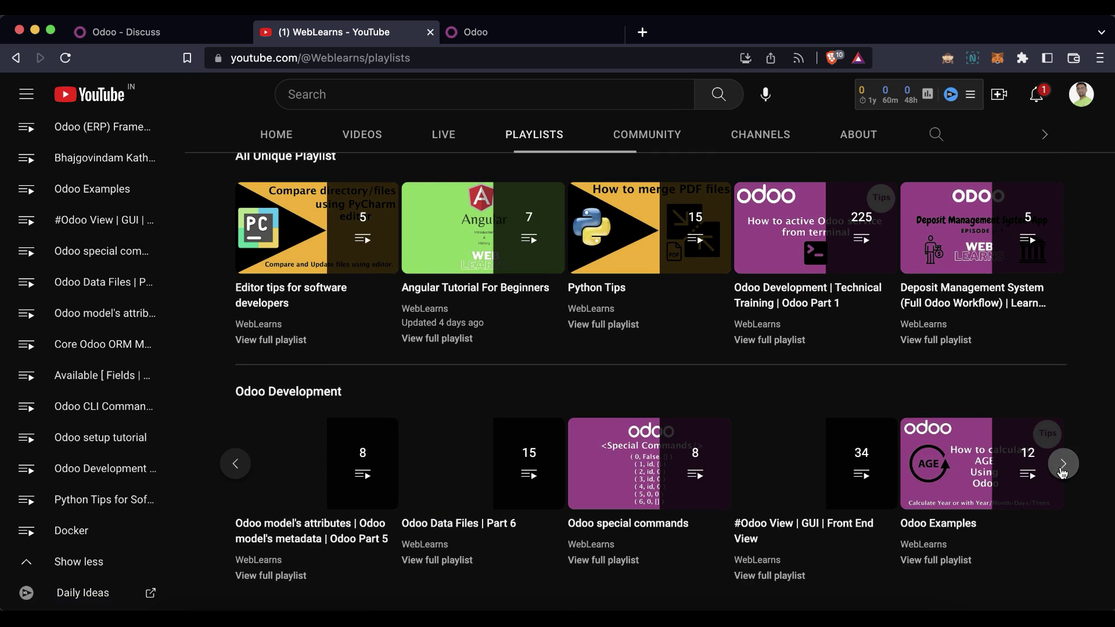
pyautogui.click(1063, 464)
pyautogui.click(1063, 465)
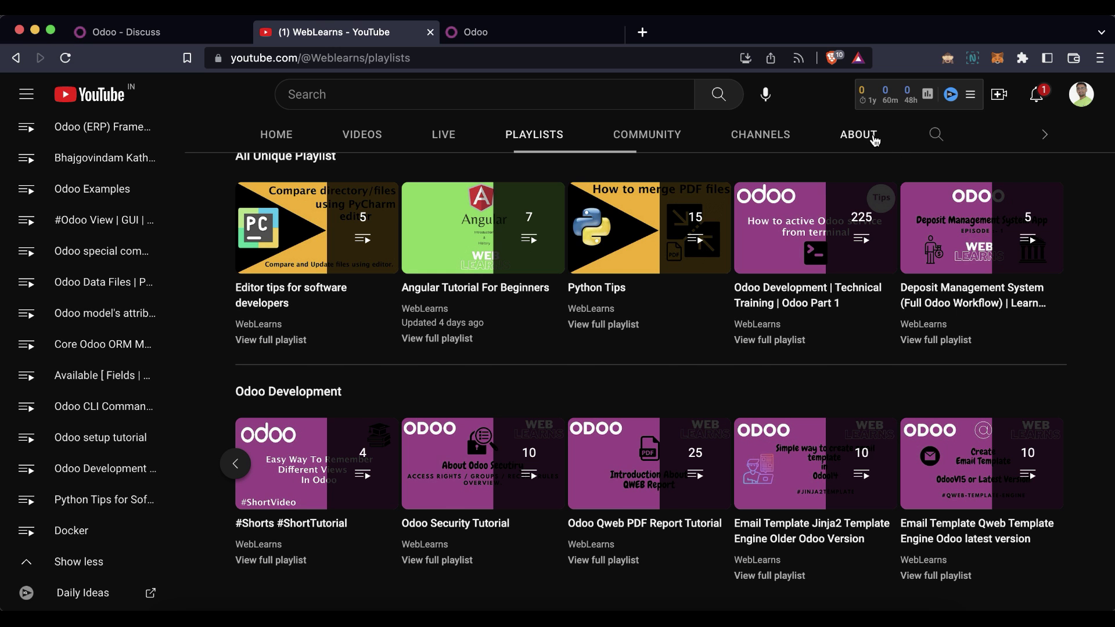
# Read the channel's About description, links and stats, then return to the Odoo Discuss inbox
pyautogui.click(871, 136)
pyautogui.scroll(-5, 685, 447)
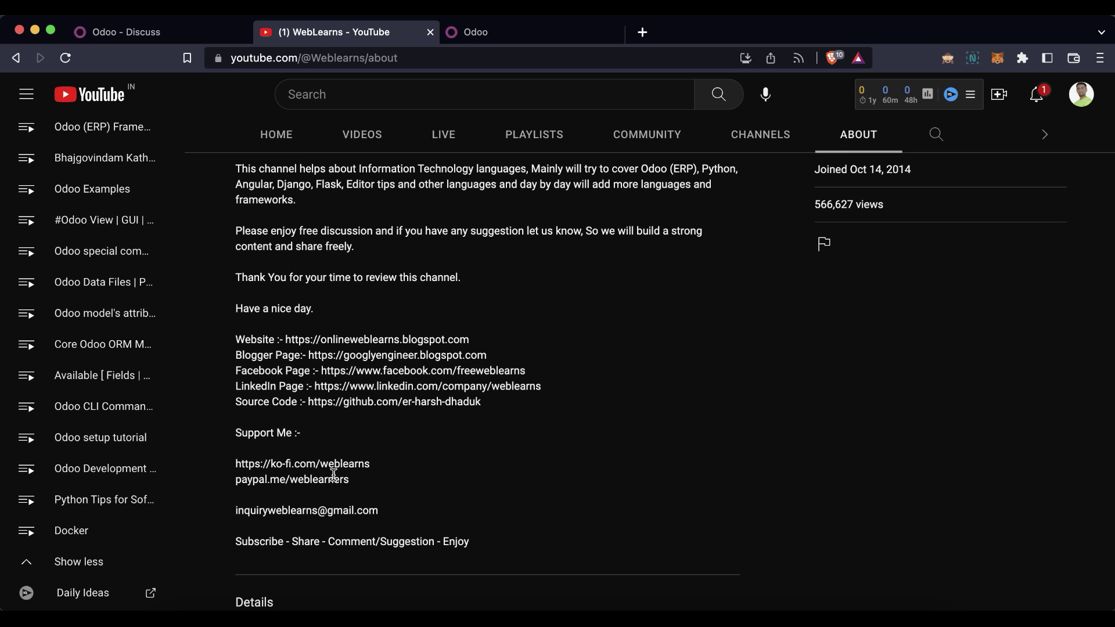
pyautogui.moveTo(238, 510); pyautogui.dragTo(368, 510)
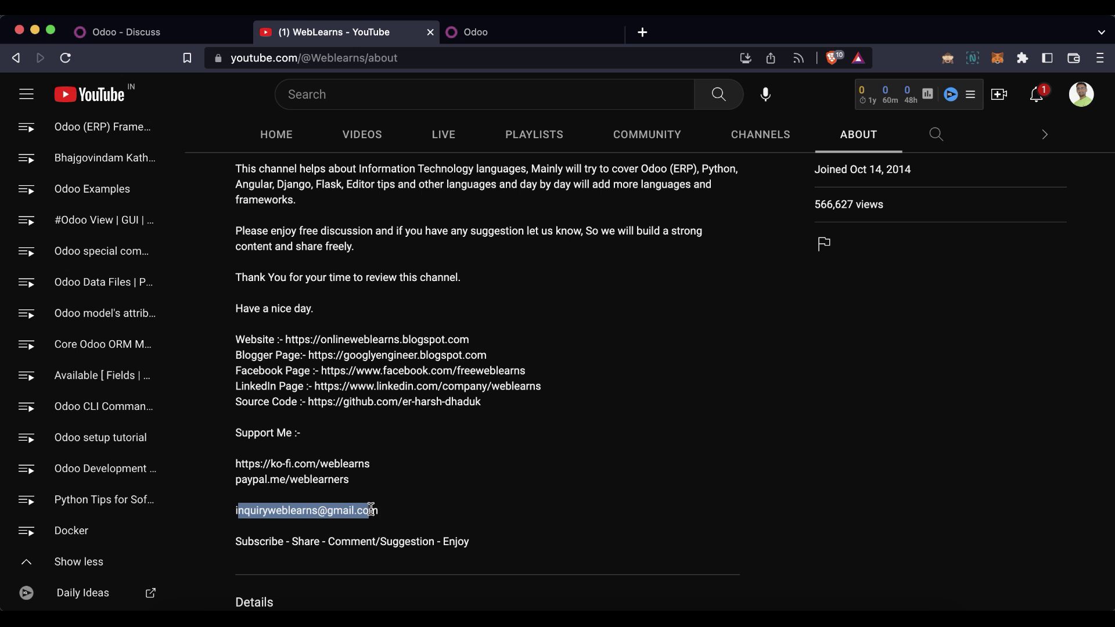
pyautogui.moveTo(308, 402); pyautogui.dragTo(485, 409)
pyautogui.scroll(3, 485, 410)
pyautogui.moveTo(543, 543); pyautogui.dragTo(244, 493)
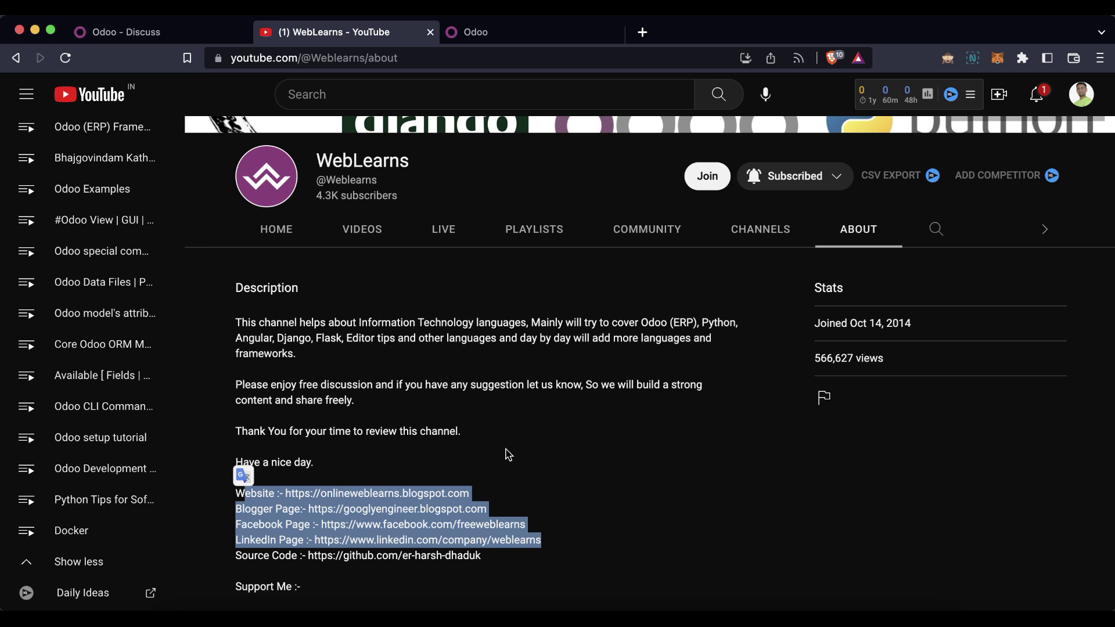
pyautogui.scroll(2, 508, 453)
pyautogui.scroll(2, 508, 454)
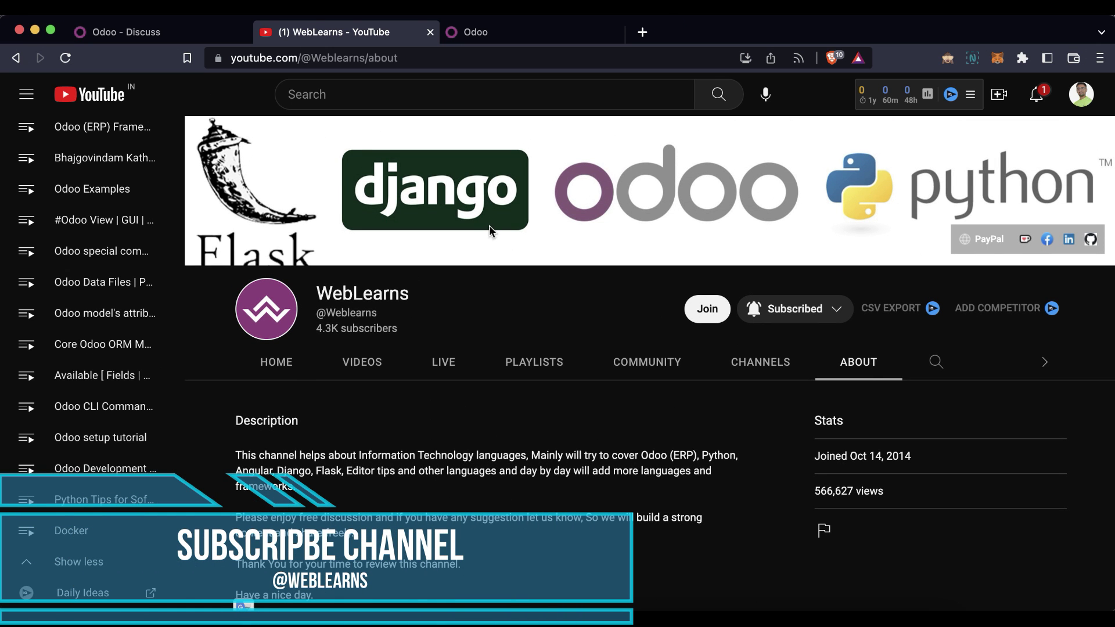
pyautogui.click(213, 37)
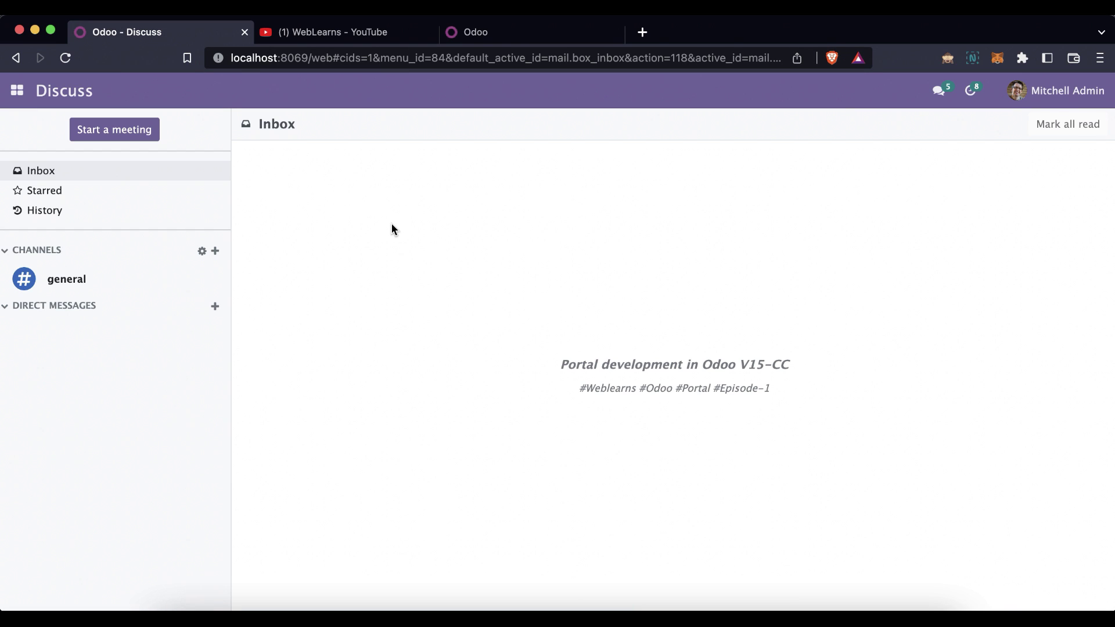
# Go from the Discuss inbox to the portal's /my Documents page and open Students
pyautogui.click(521, 43)
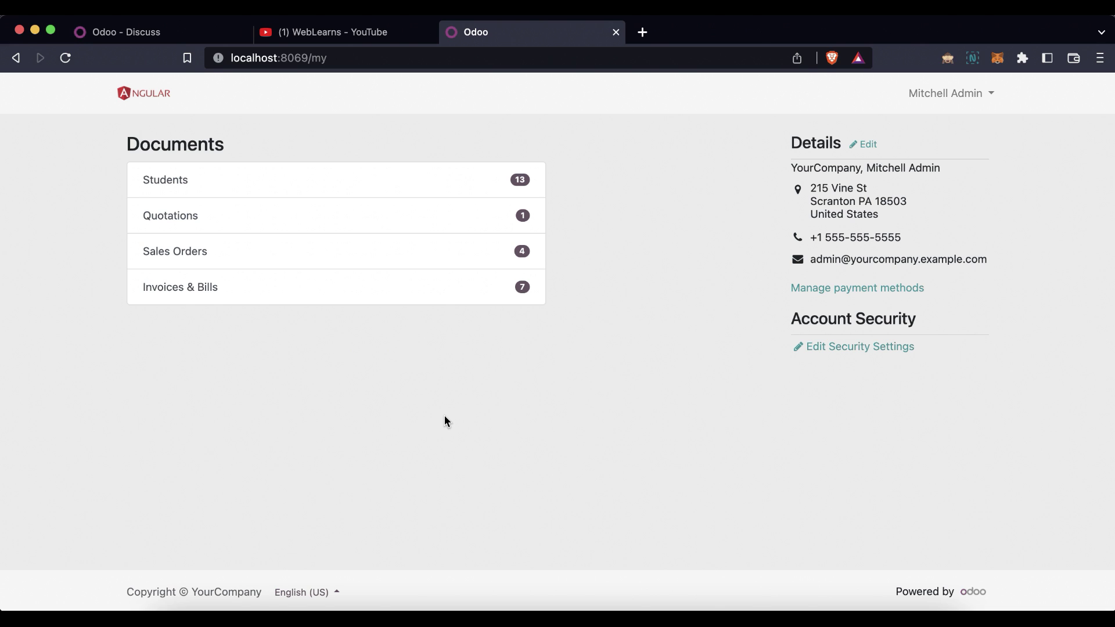
pyautogui.click(155, 33)
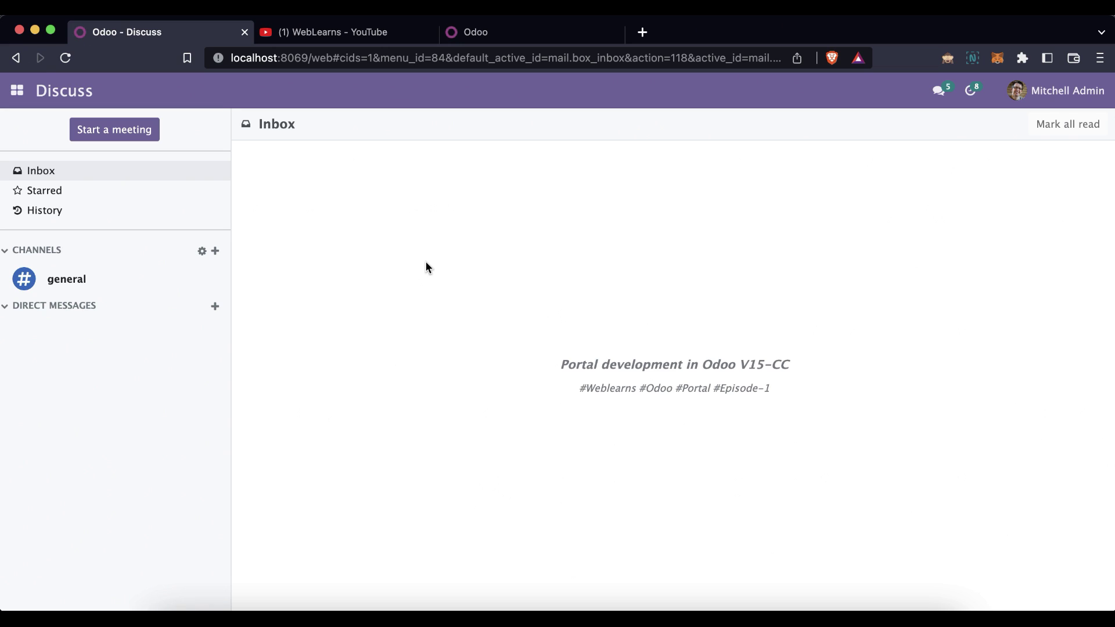
pyautogui.click(517, 34)
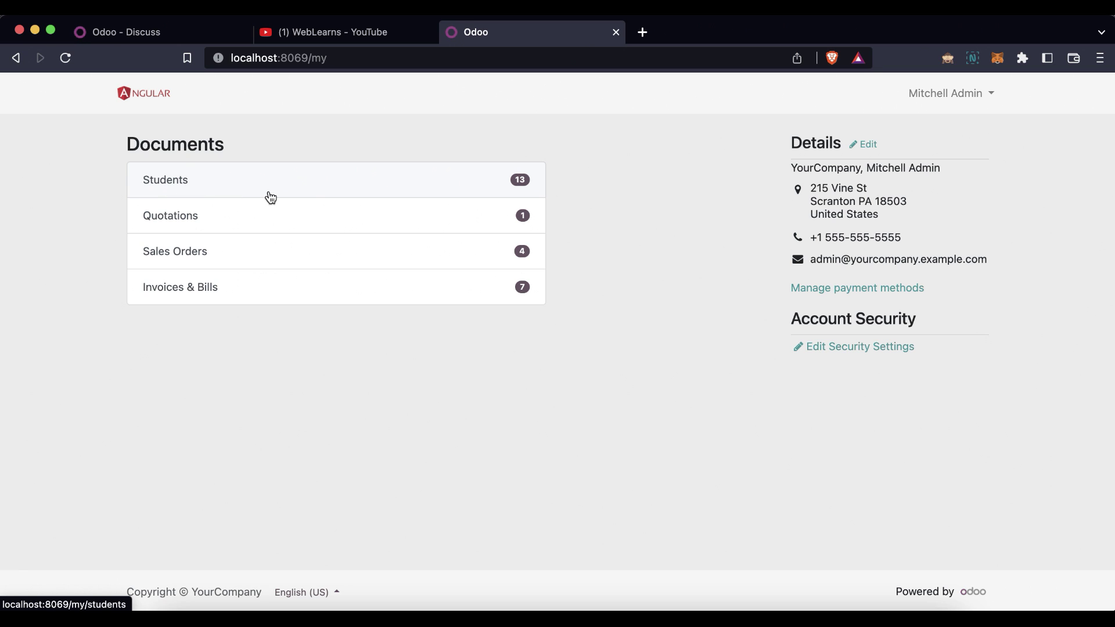
pyautogui.click(270, 197)
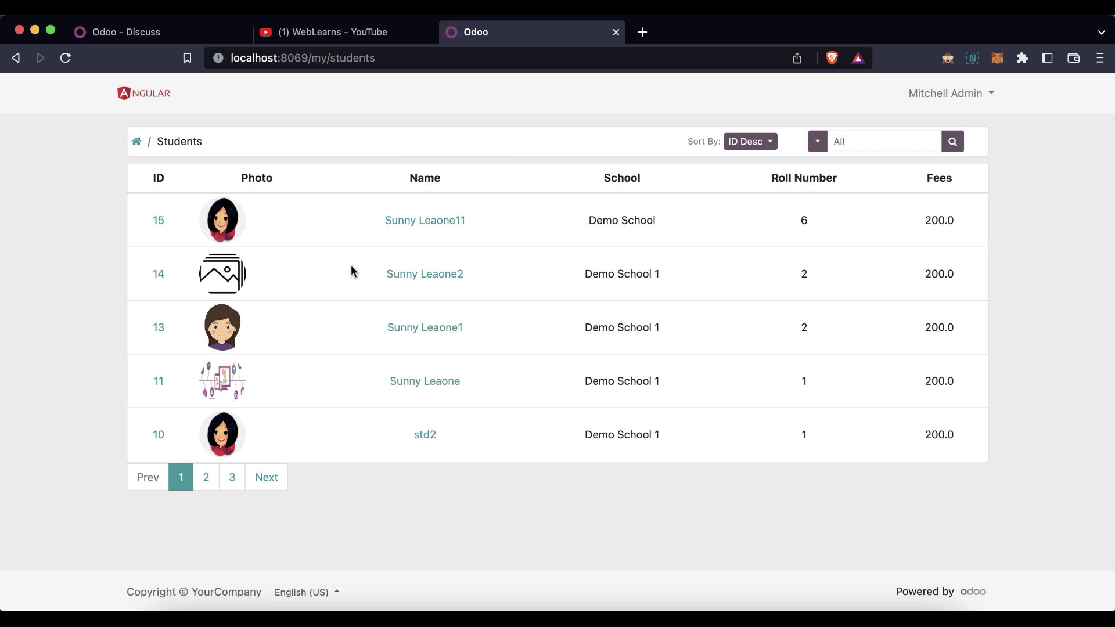
# View student ID 15's details, go back to the portal home, and reopen the Students list
pyautogui.click(418, 220)
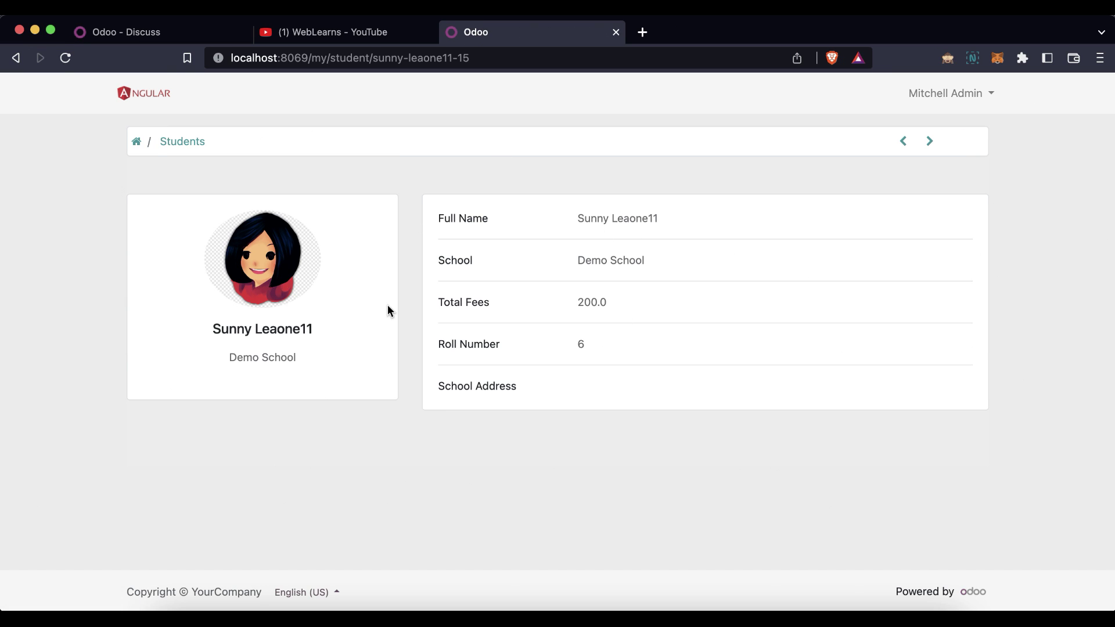
pyautogui.click(183, 143)
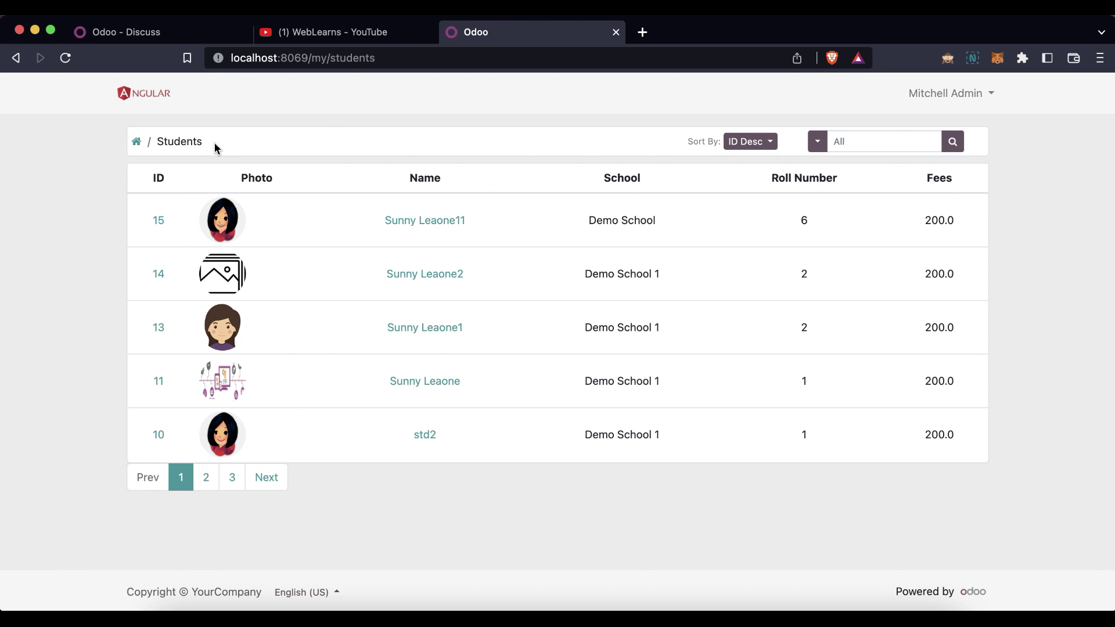
pyautogui.moveTo(214, 141); pyautogui.dragTo(158, 140)
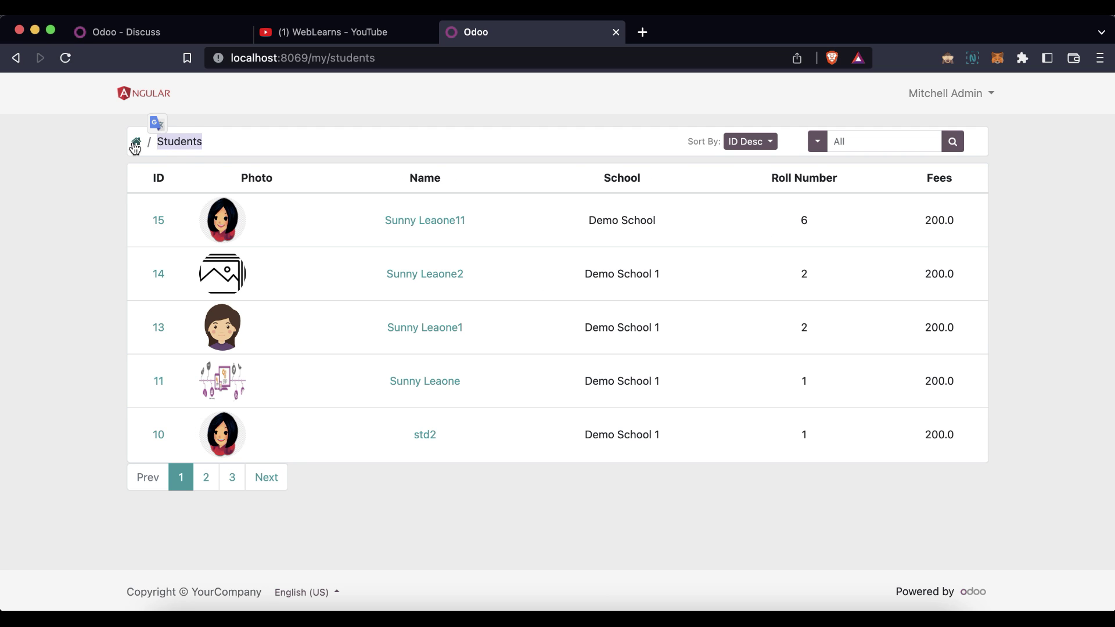
pyautogui.click(136, 144)
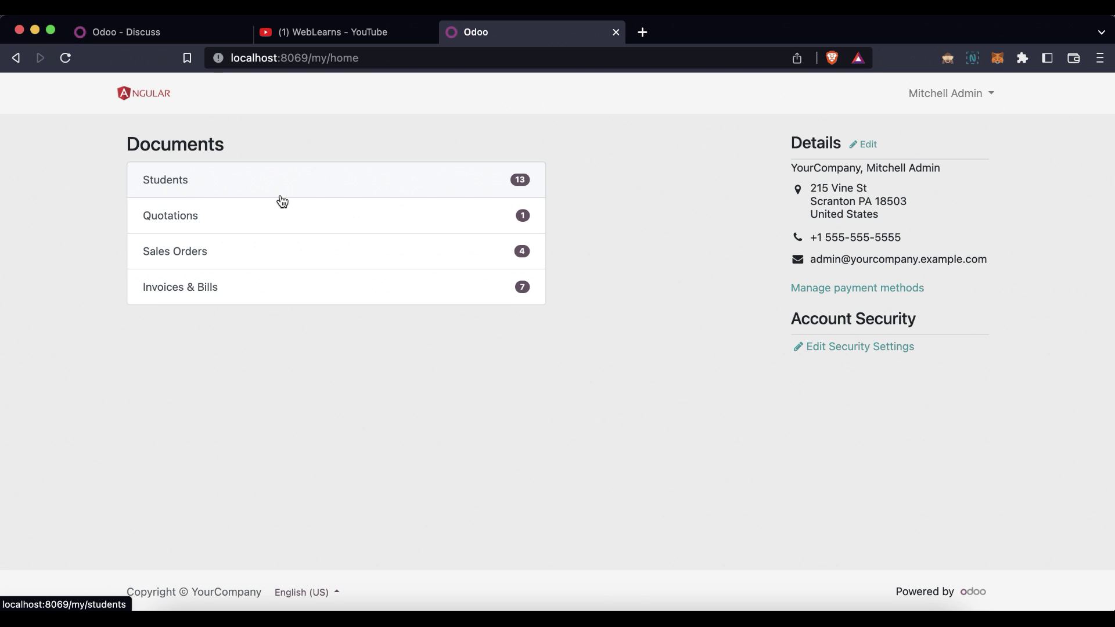
pyautogui.click(176, 189)
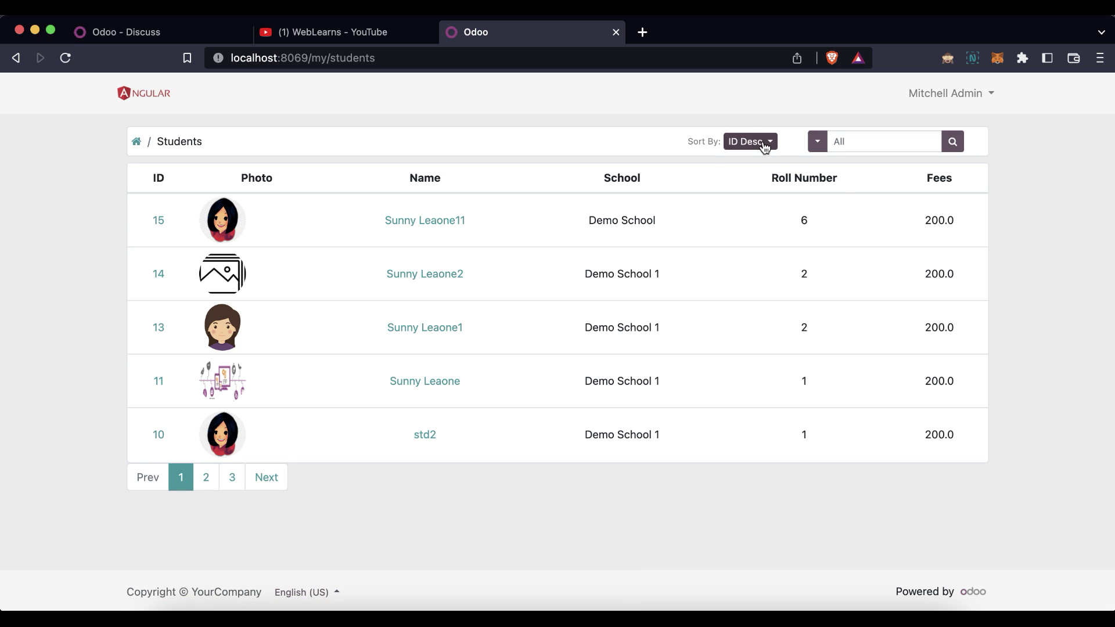
# Look through the Students list's sort and filter choices, then close them
pyautogui.click(764, 143)
pyautogui.click(765, 146)
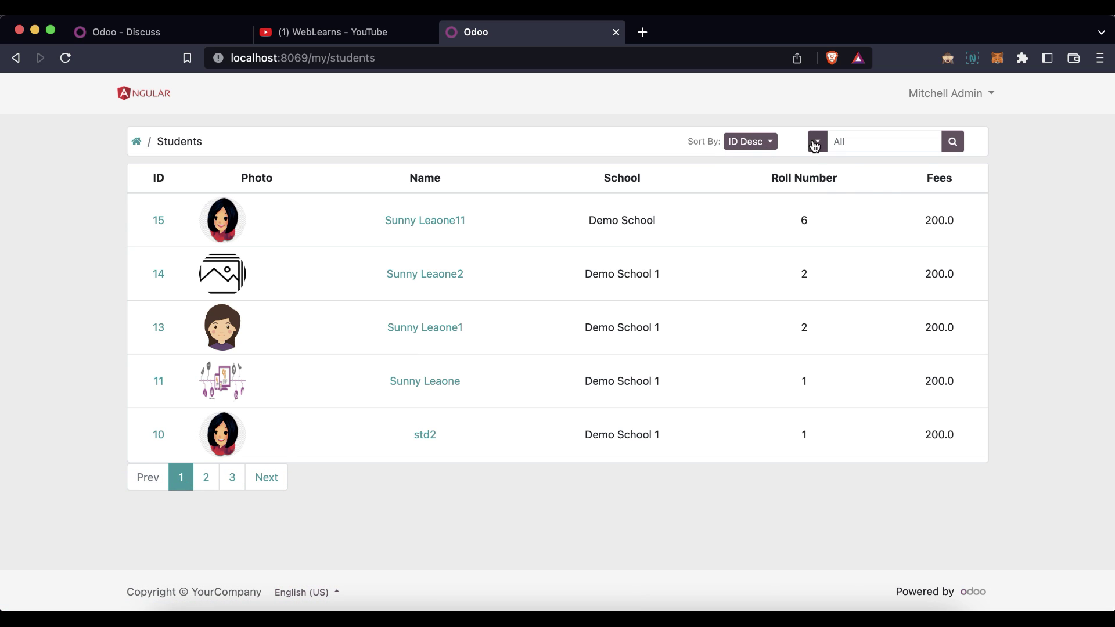
pyautogui.click(816, 142)
pyautogui.click(816, 142)
pyautogui.click(758, 145)
pyautogui.click(758, 147)
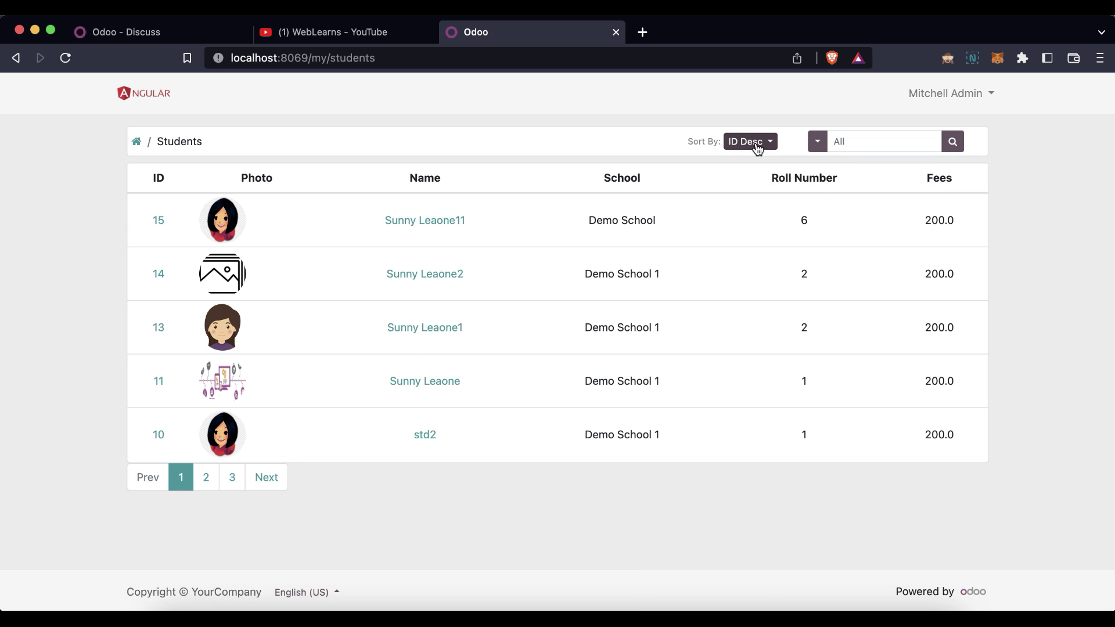
# Page to pages 2 and 3 of the Students list and open student ID 1
pyautogui.click(204, 480)
pyautogui.click(230, 480)
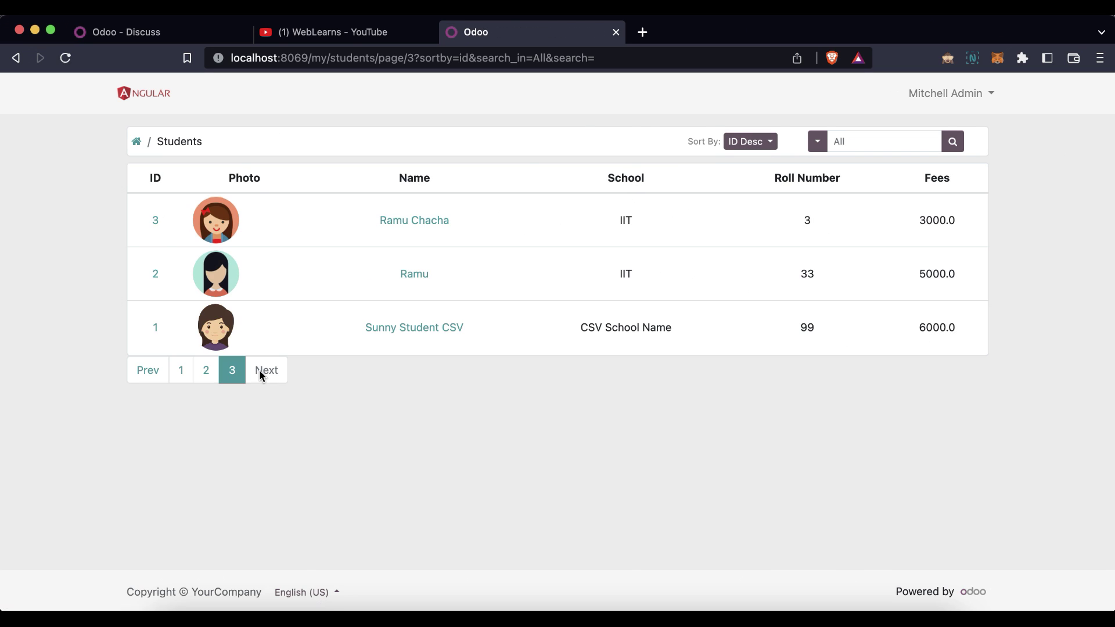
pyautogui.click(417, 328)
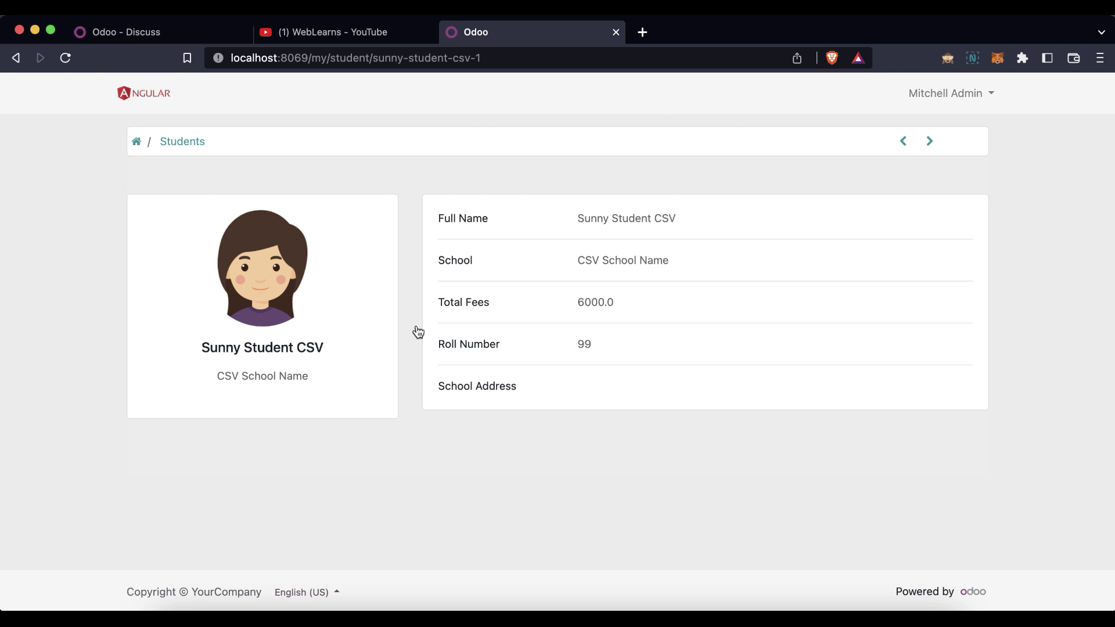
# Step through neighbouring student records, then return via Students to the portal home
pyautogui.click(905, 143)
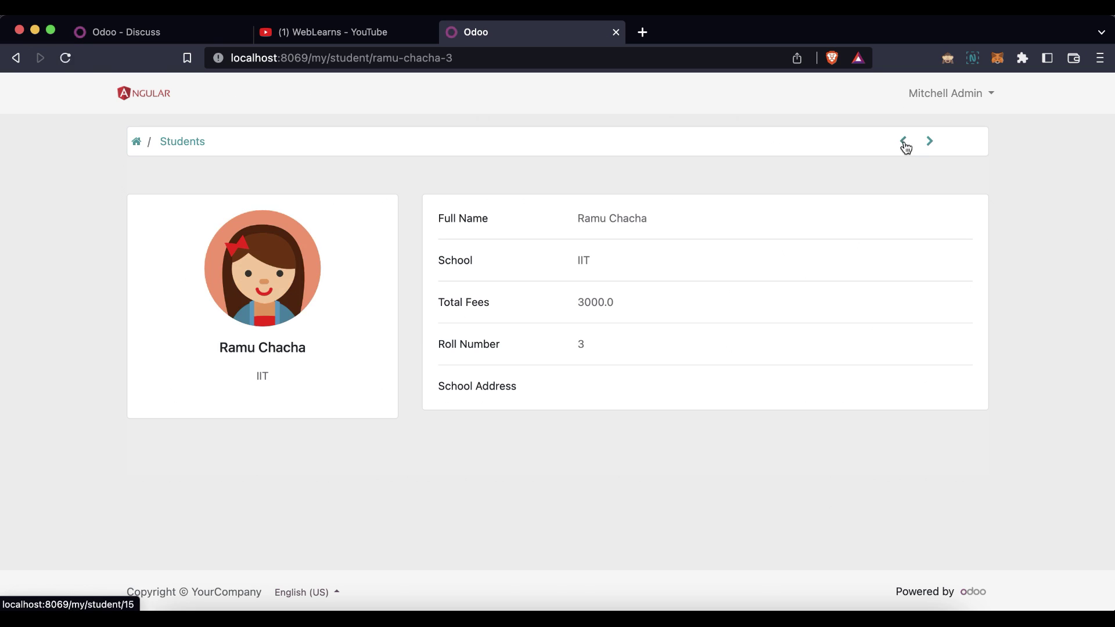
pyautogui.click(904, 143)
pyautogui.click(904, 142)
pyautogui.click(930, 142)
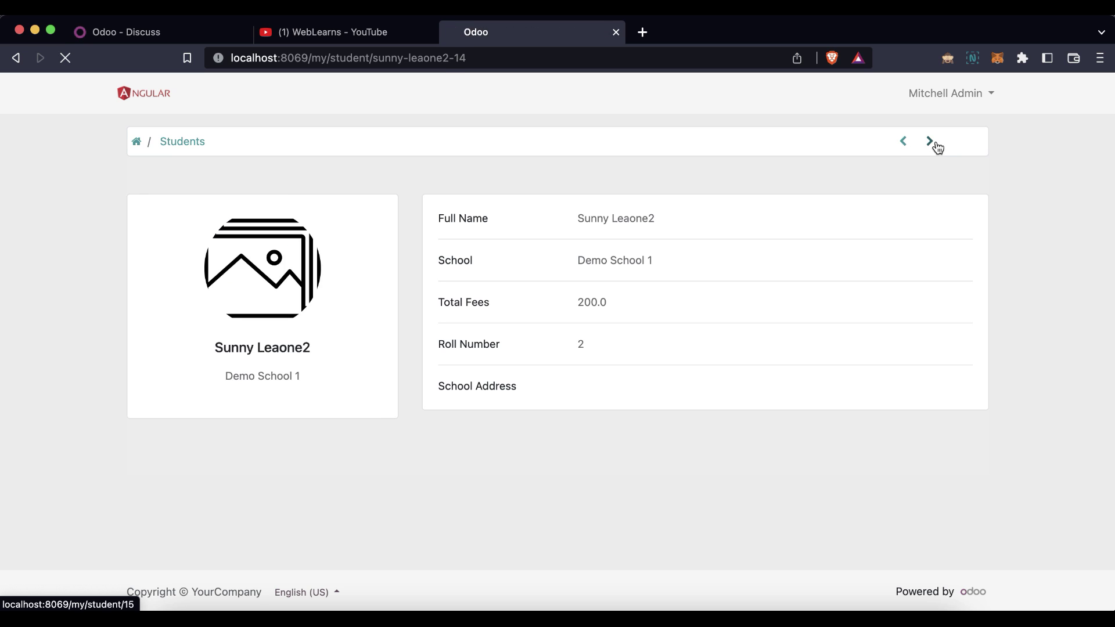
pyautogui.click(197, 143)
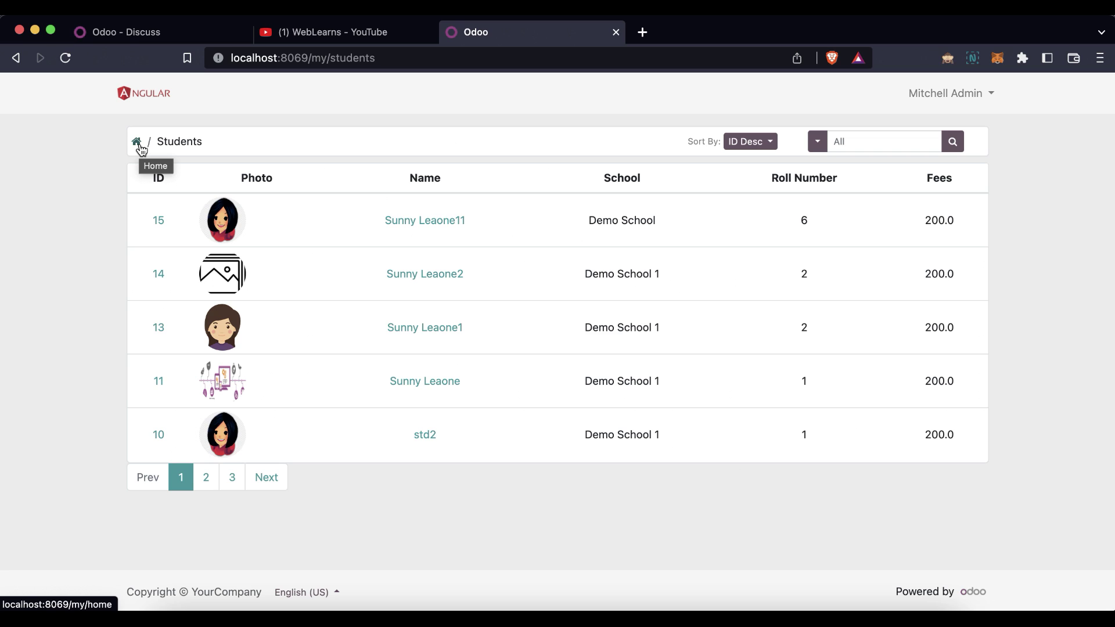
pyautogui.click(137, 143)
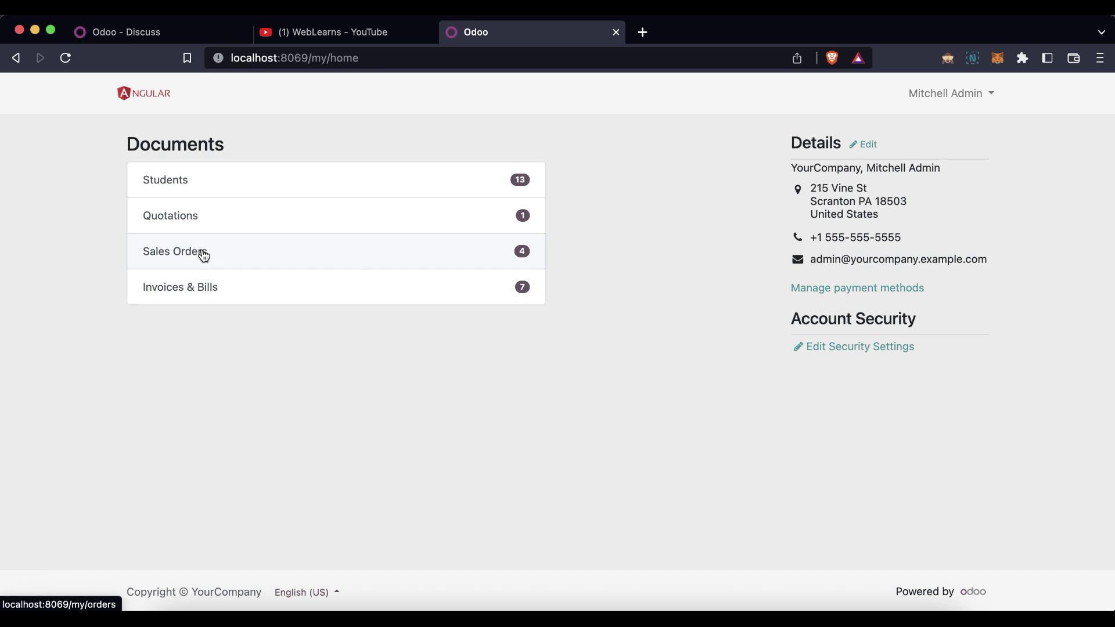
# View the portal Quotations list, then open sales order S00004 from Sales Orders
pyautogui.click(194, 228)
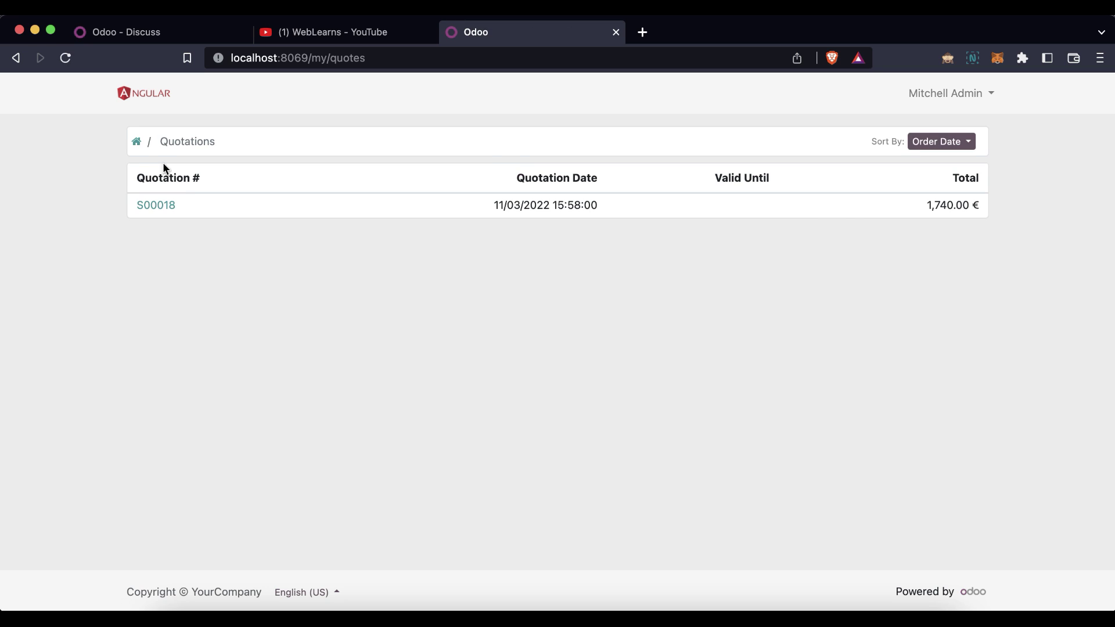
pyautogui.click(142, 147)
pyautogui.click(174, 251)
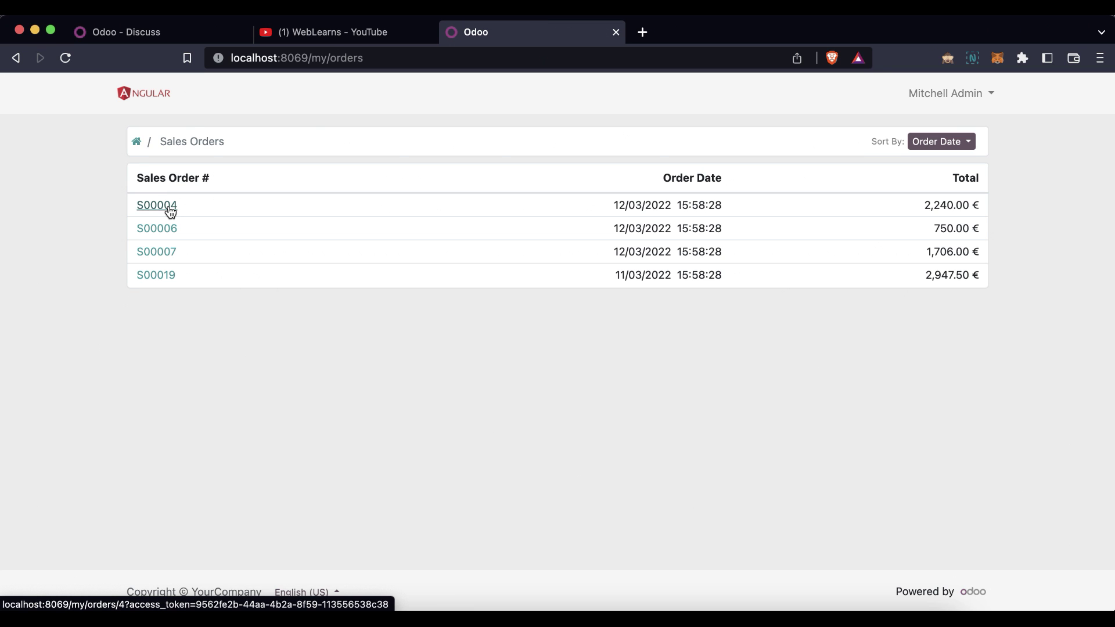
pyautogui.click(170, 211)
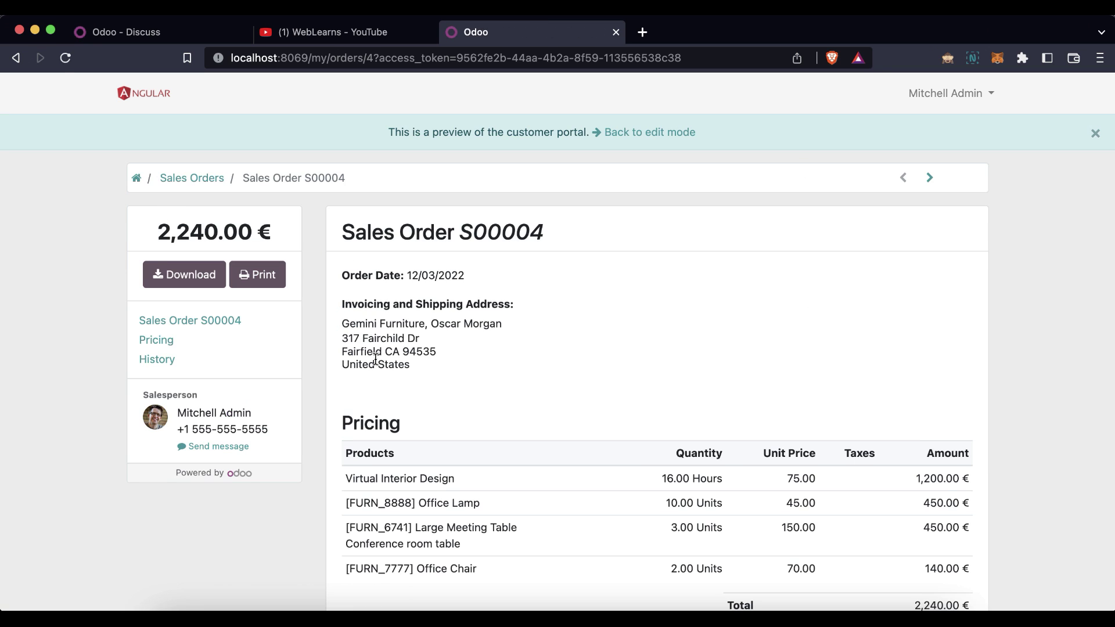
# Review sales order S00004's details and its message history
pyautogui.scroll(-8, 368, 393)
pyautogui.scroll(7, 368, 393)
pyautogui.scroll(-8, 369, 394)
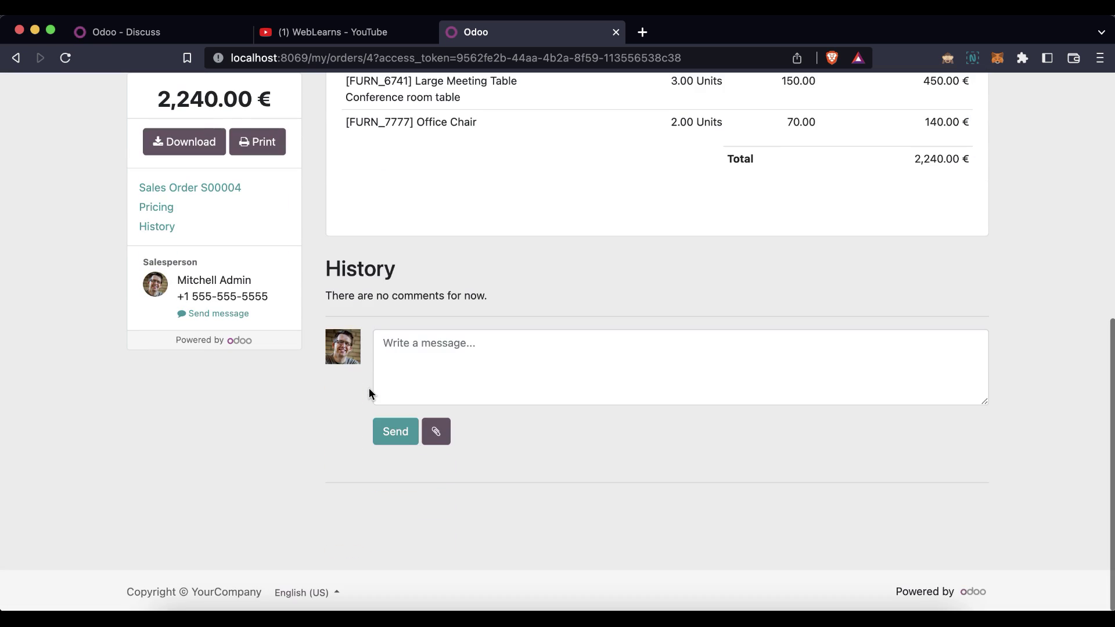
pyautogui.scroll(4, 370, 389)
pyautogui.scroll(4, 369, 389)
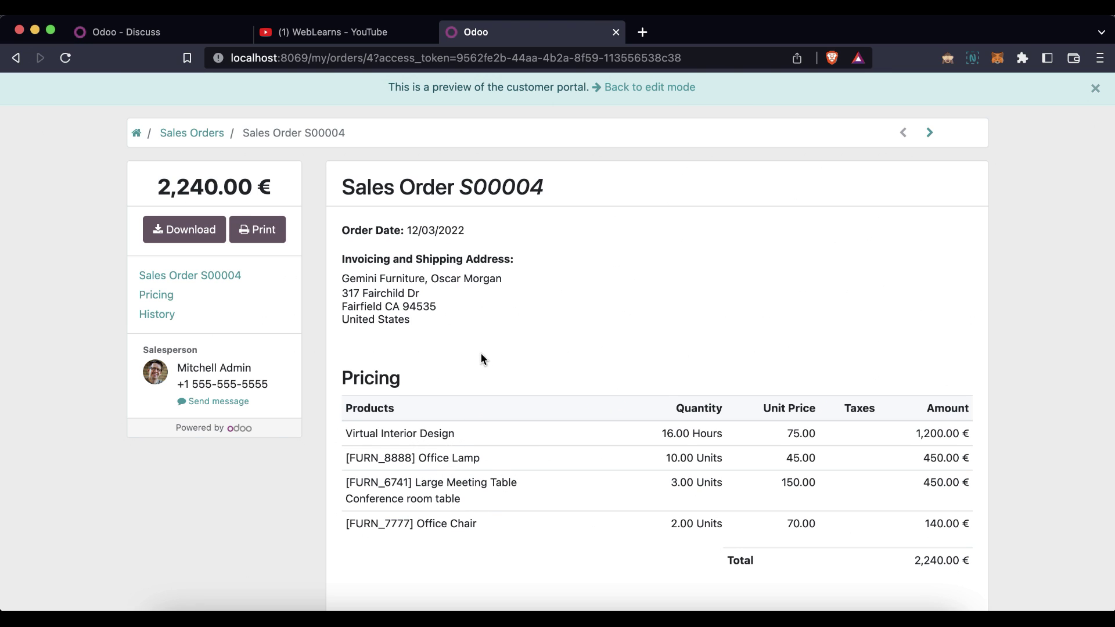
pyautogui.scroll(2, 481, 357)
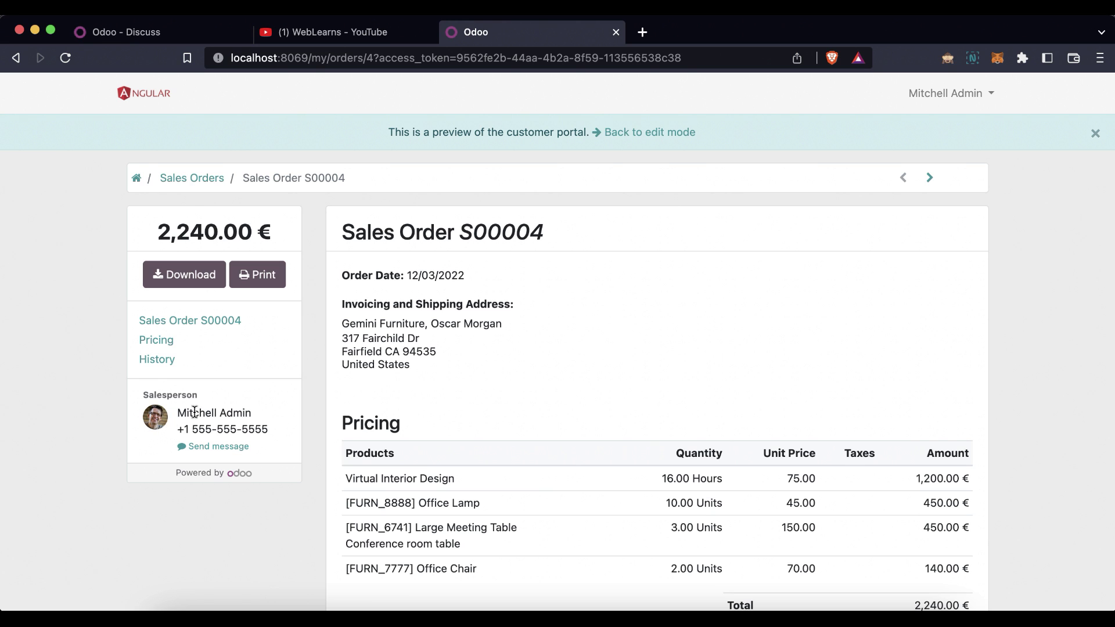
pyautogui.scroll(-7, 430, 476)
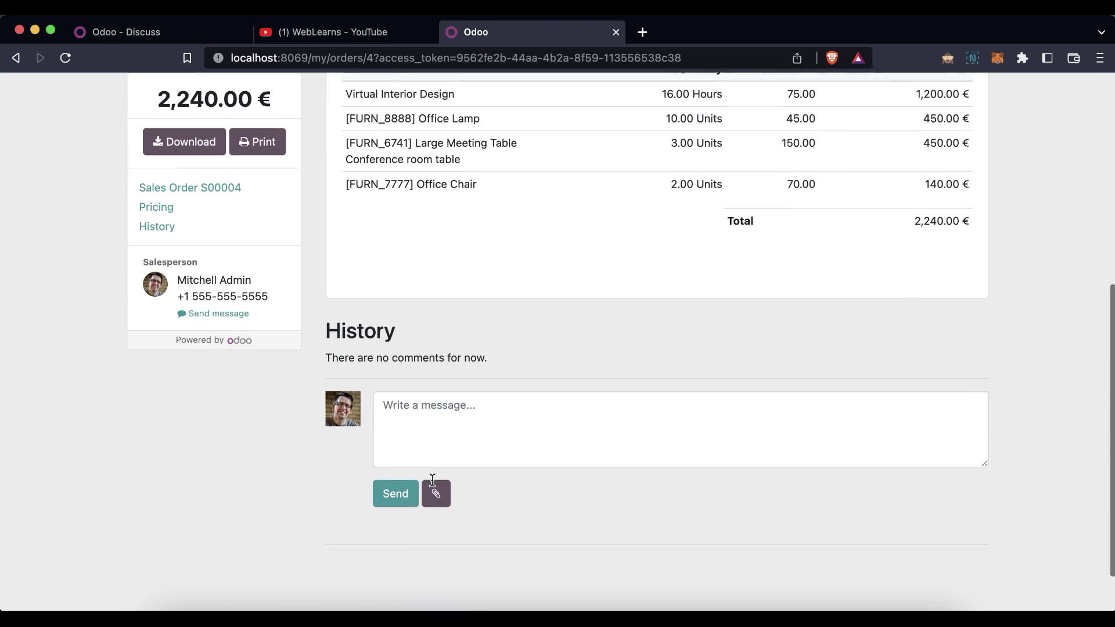
pyautogui.click(441, 436)
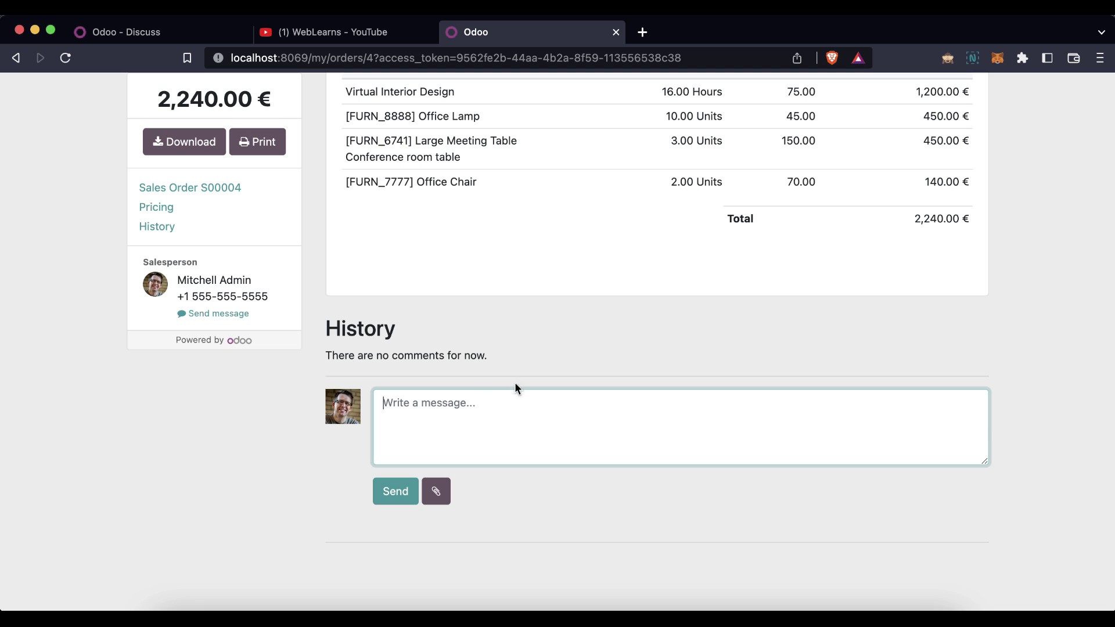
pyautogui.scroll(7, 519, 387)
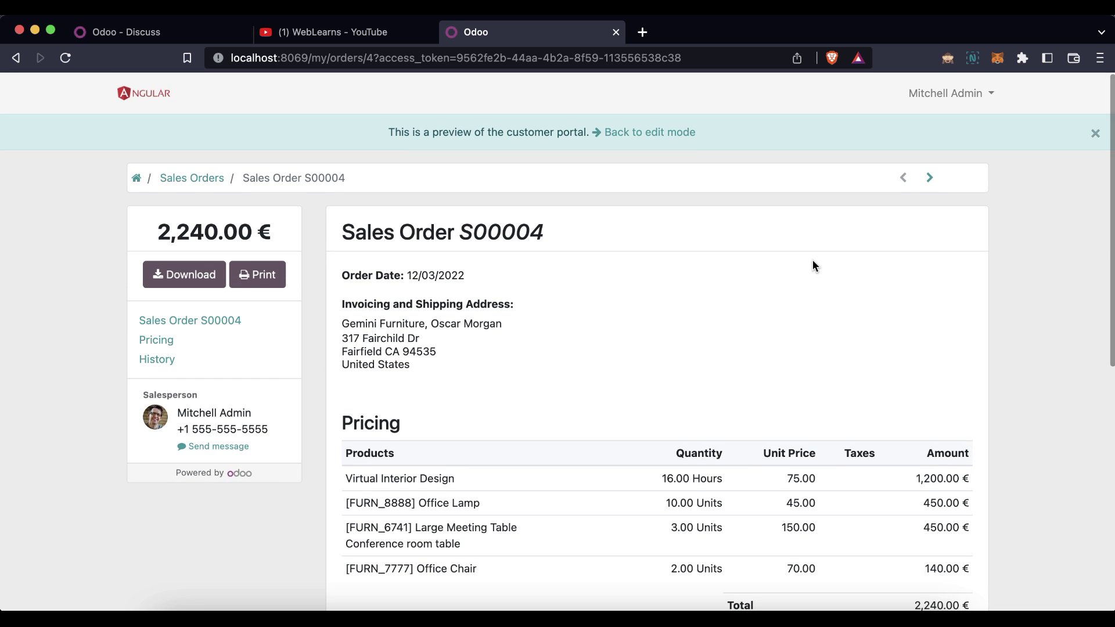
# Step through sales orders S00006, S00007 and S00019, then return to the portal home
pyautogui.click(932, 181)
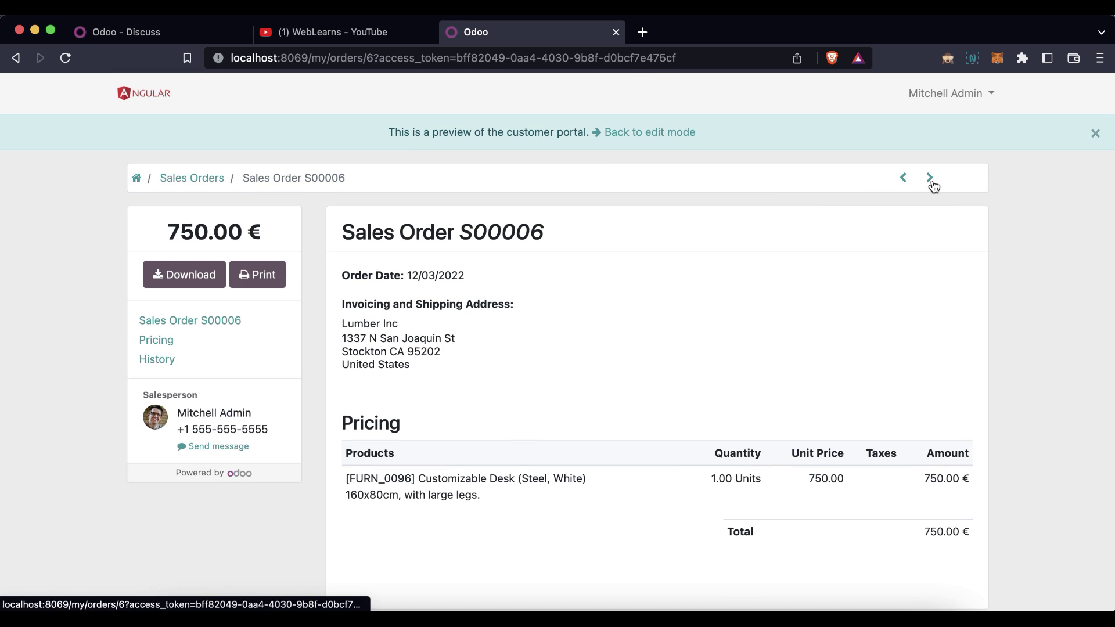
pyautogui.click(932, 181)
pyautogui.click(932, 181)
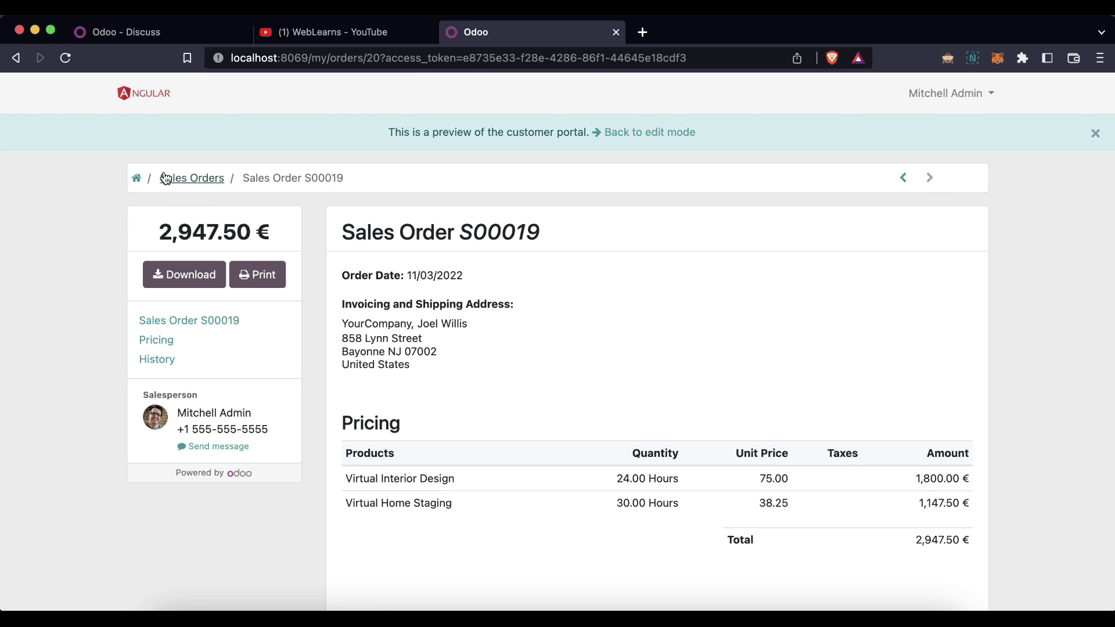
pyautogui.click(137, 179)
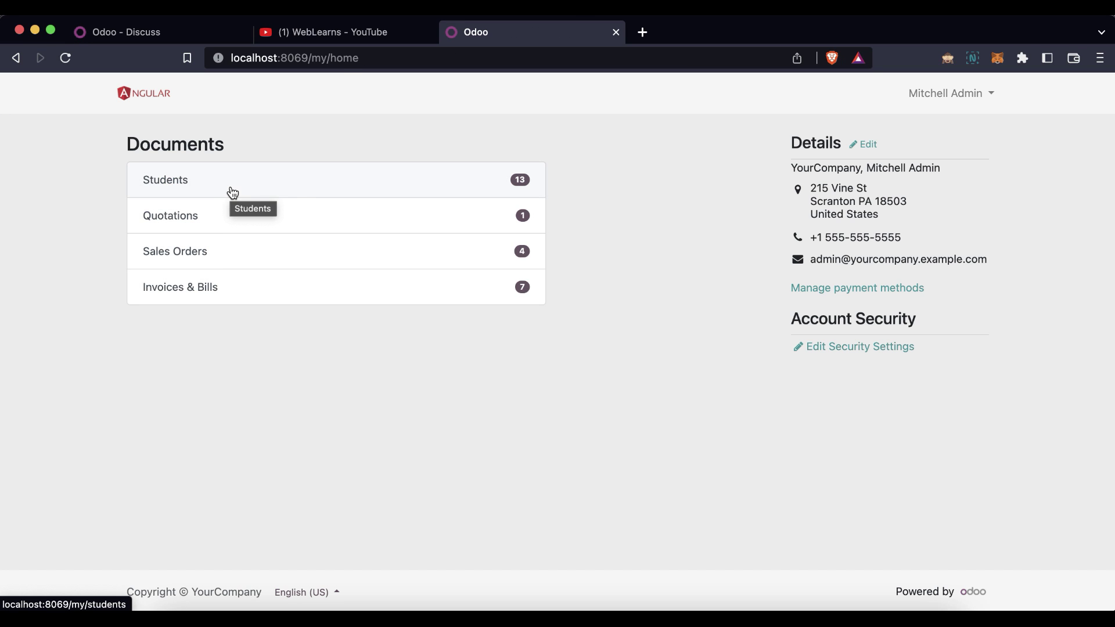
pyautogui.click(232, 193)
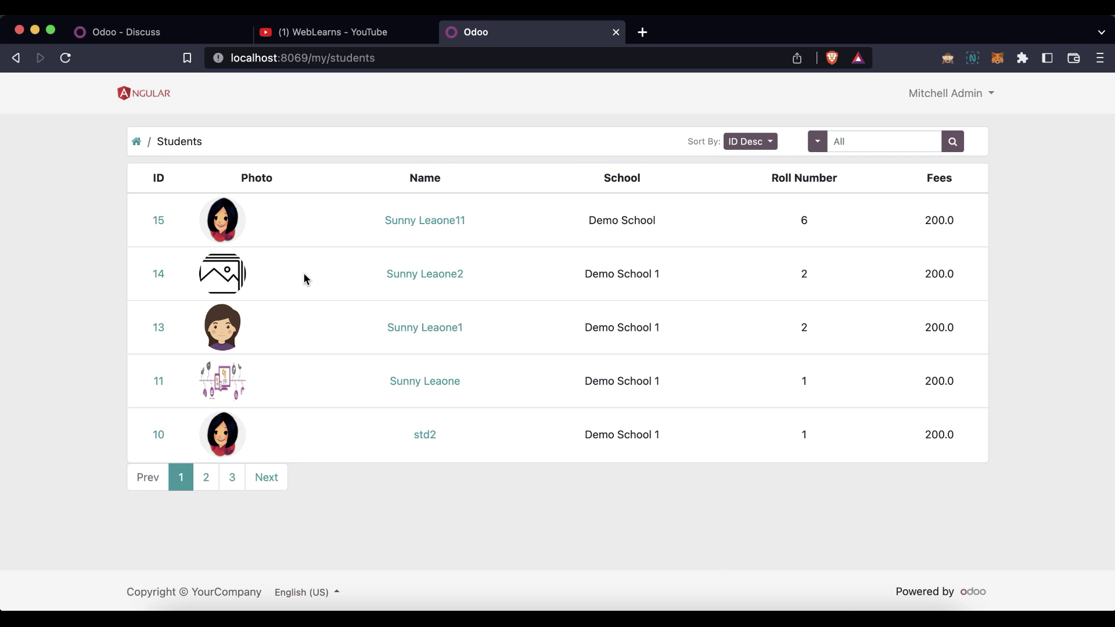
pyautogui.click(424, 223)
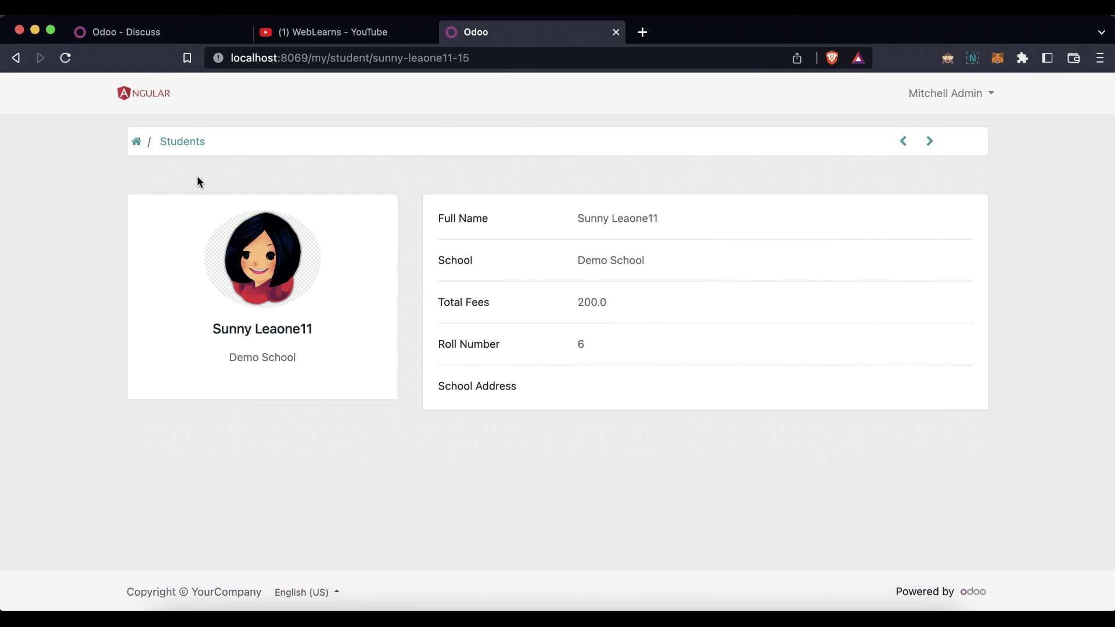
pyautogui.click(136, 142)
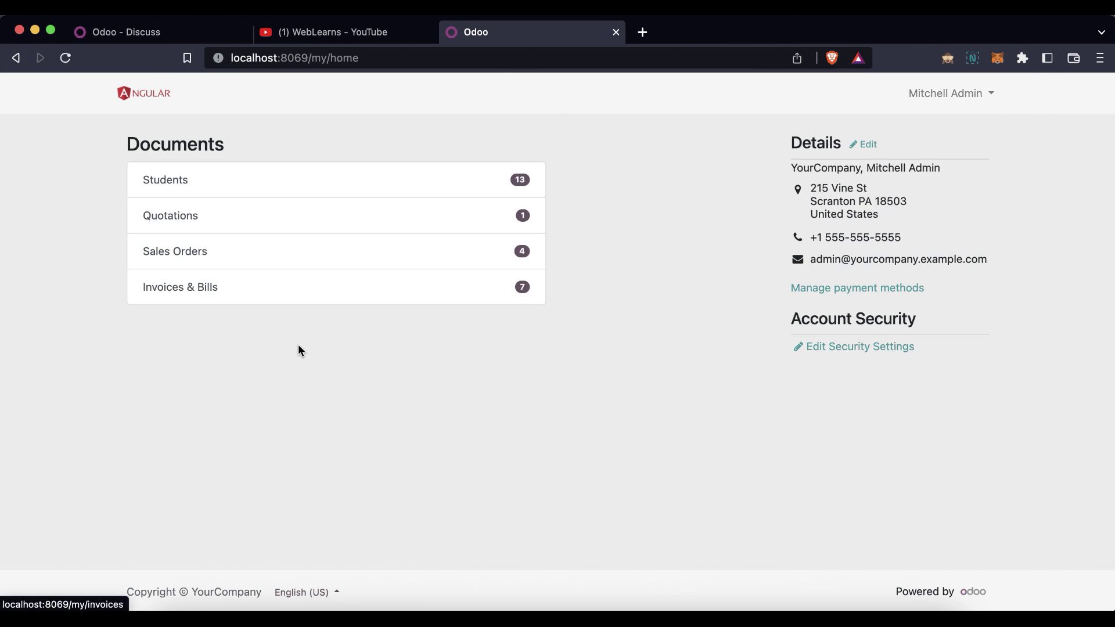